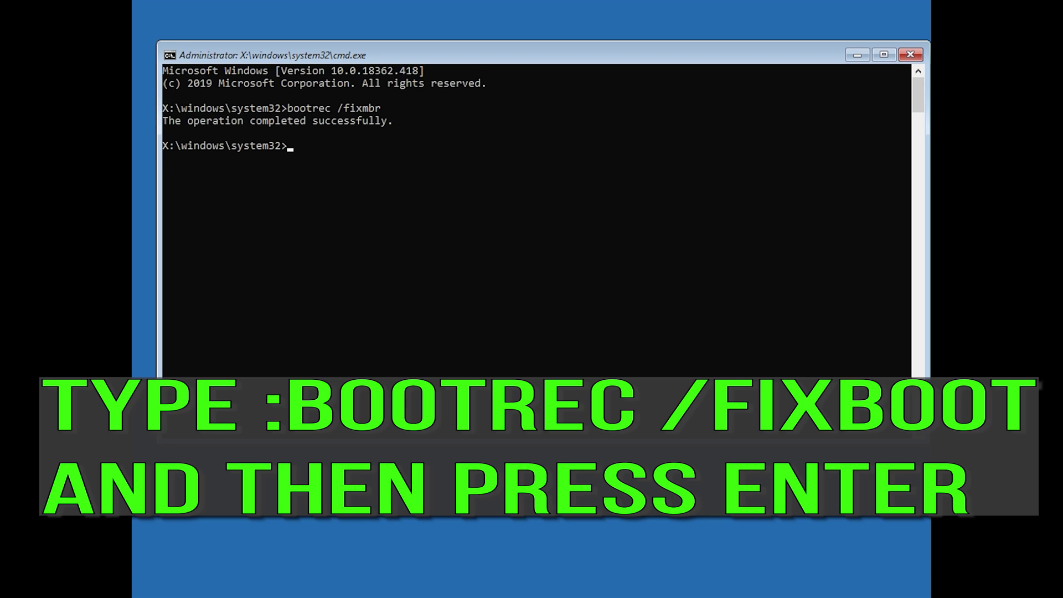
Step: Try to repair the boot sector with bootrec /fixboot, and update the system volume's bootcode with bootsect /nt60 sys
type("bootrec /fixboot")
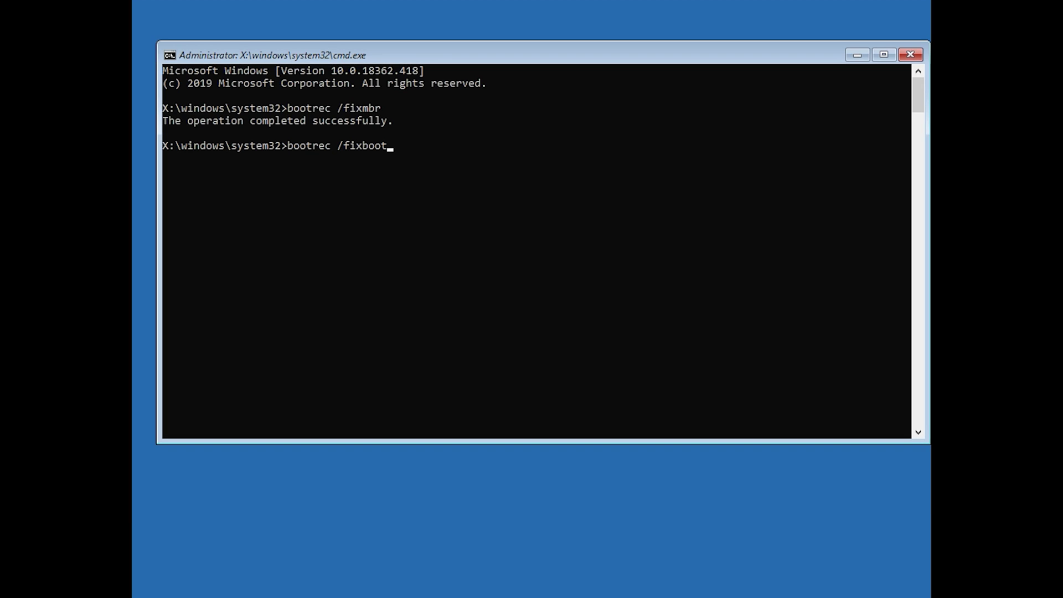
key("Return")
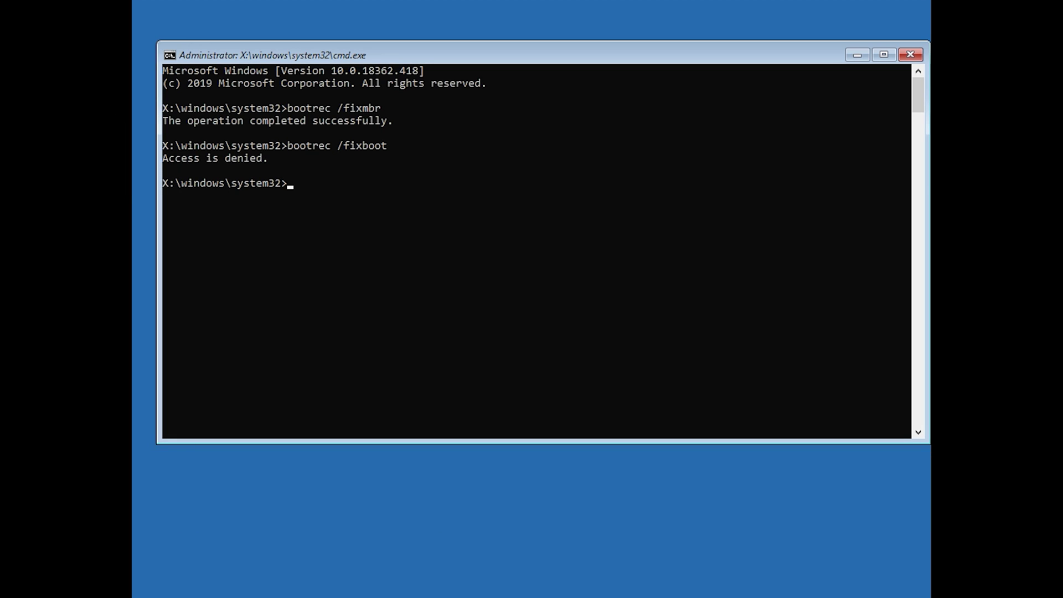
type("boo")
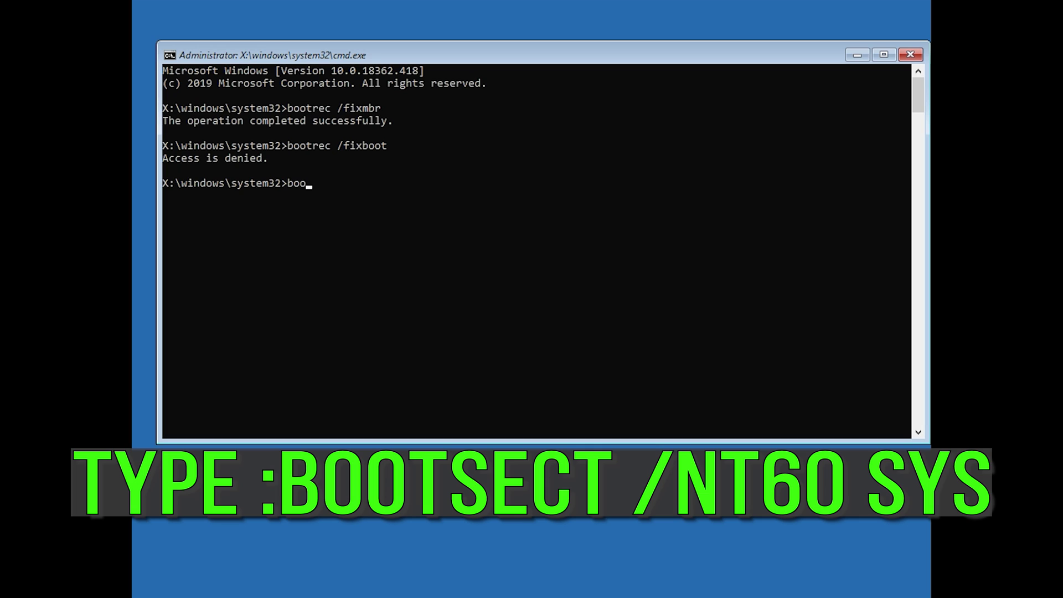
type("tsect /nt60 sys")
key("Return")
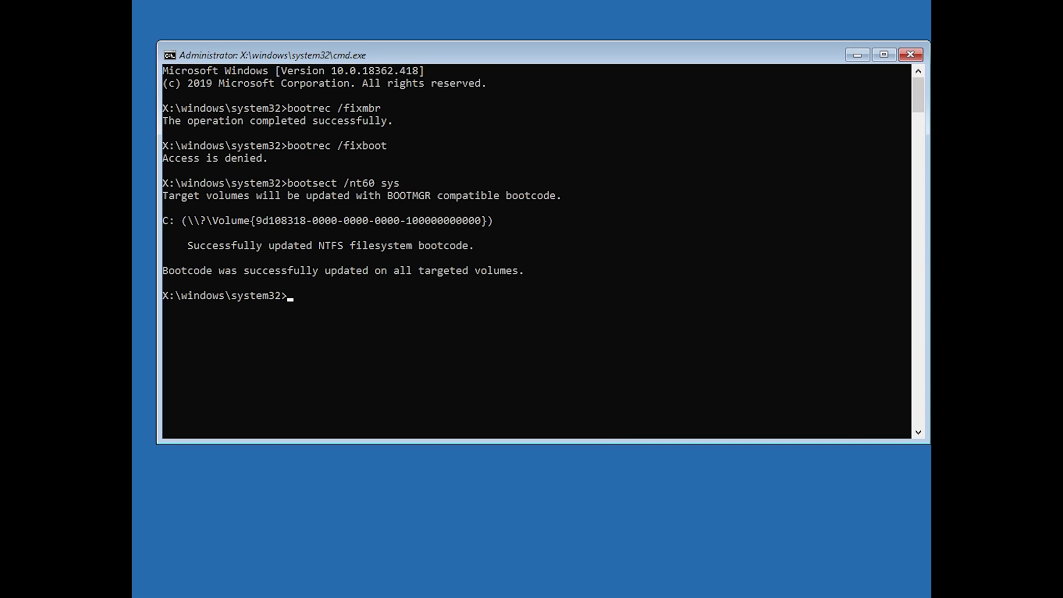
Step: Run bootrec /fixboot again to write a new boot sector
type("boot")
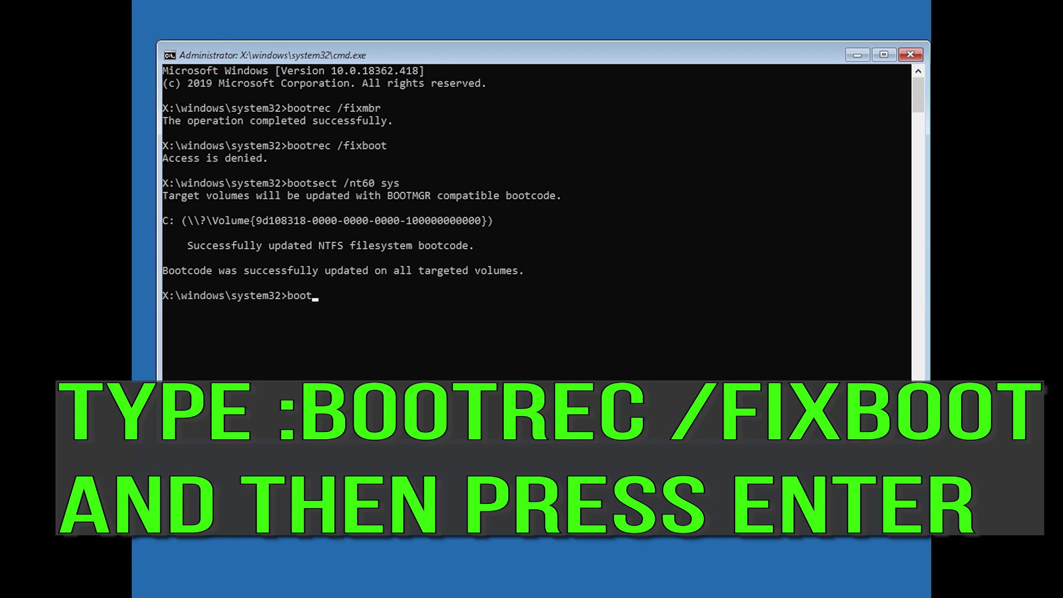
type("rec /fixboot")
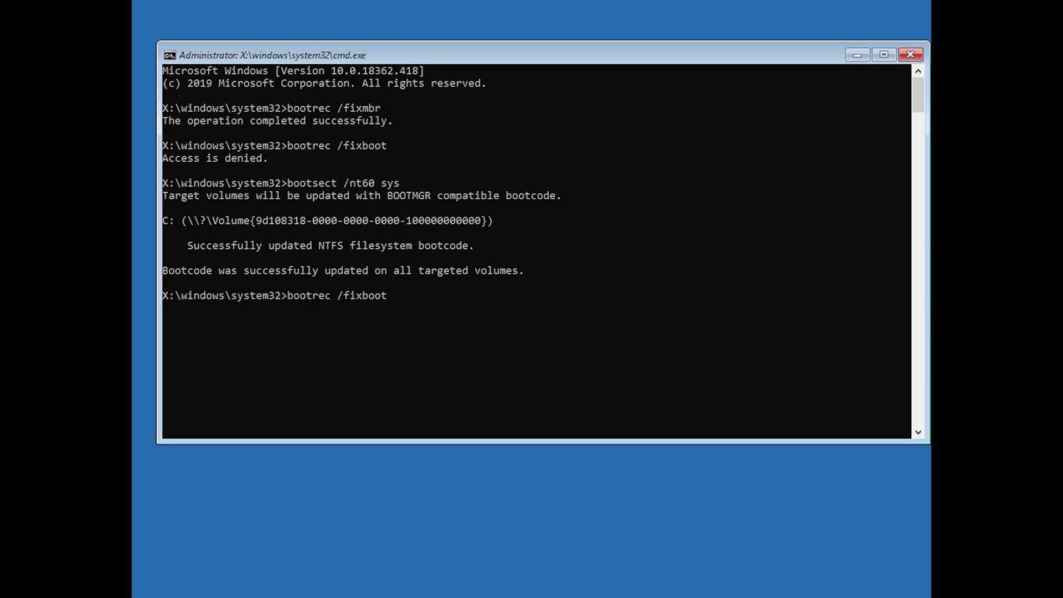
key("Return")
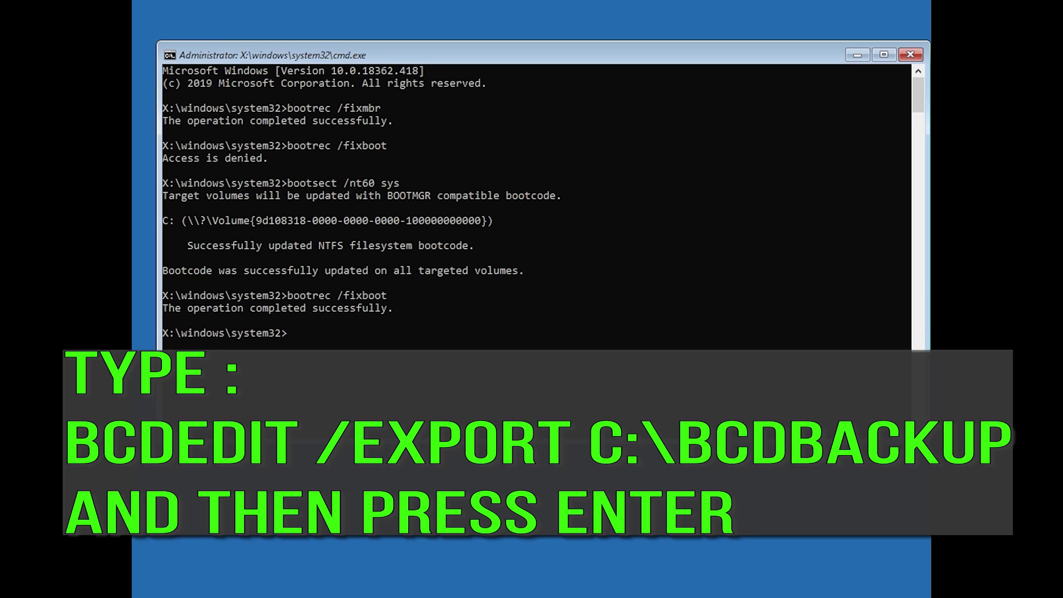
Step: Back up the boot configuration data to c:\bcdbackup with bcdedit /export
type("bcdedit /export c:\\bcdba")
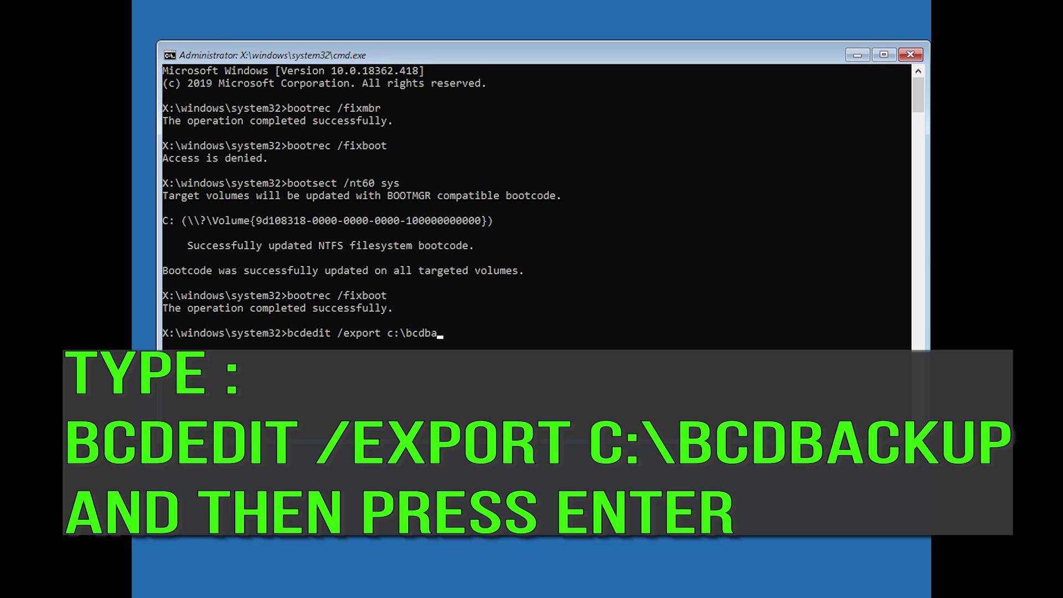
type("ckup")
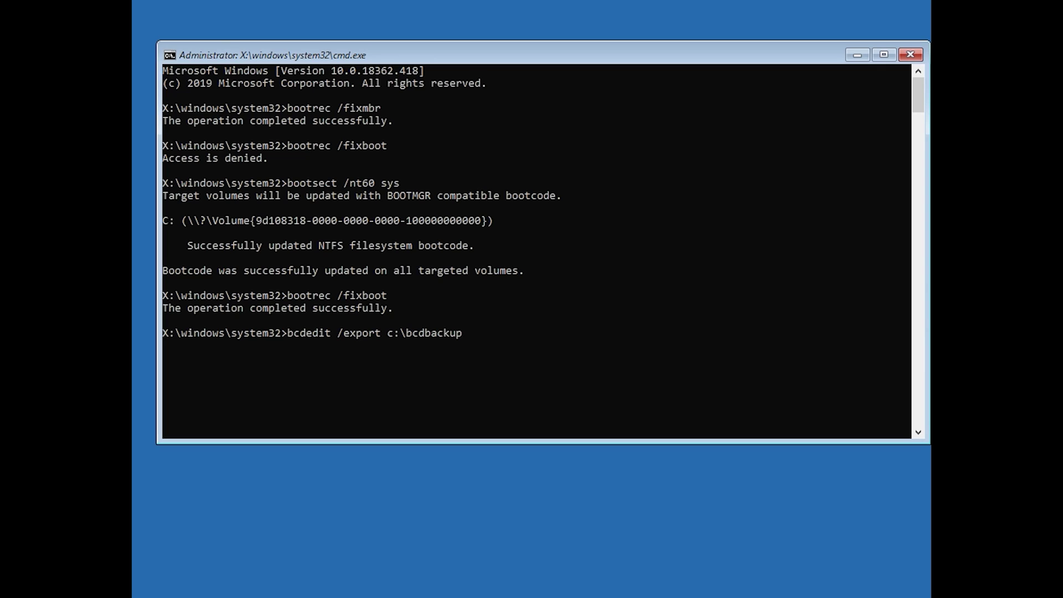
key("Return")
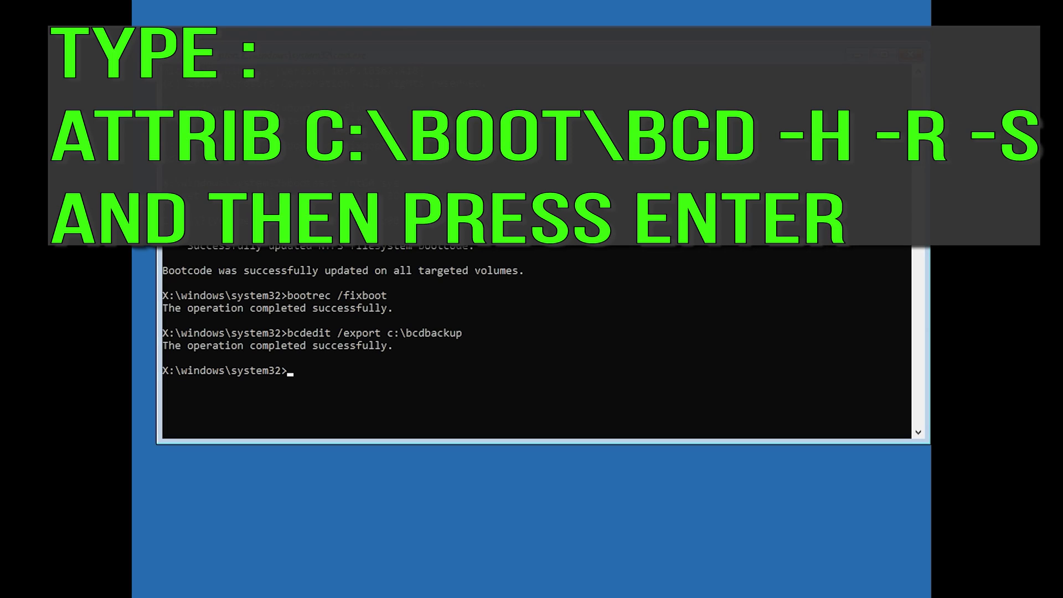
Step: Clear the hidden, read-only and system attributes of c:\boot\bcd using attrib with -h -r -s
type("attrib c:\\boot\\bcd")
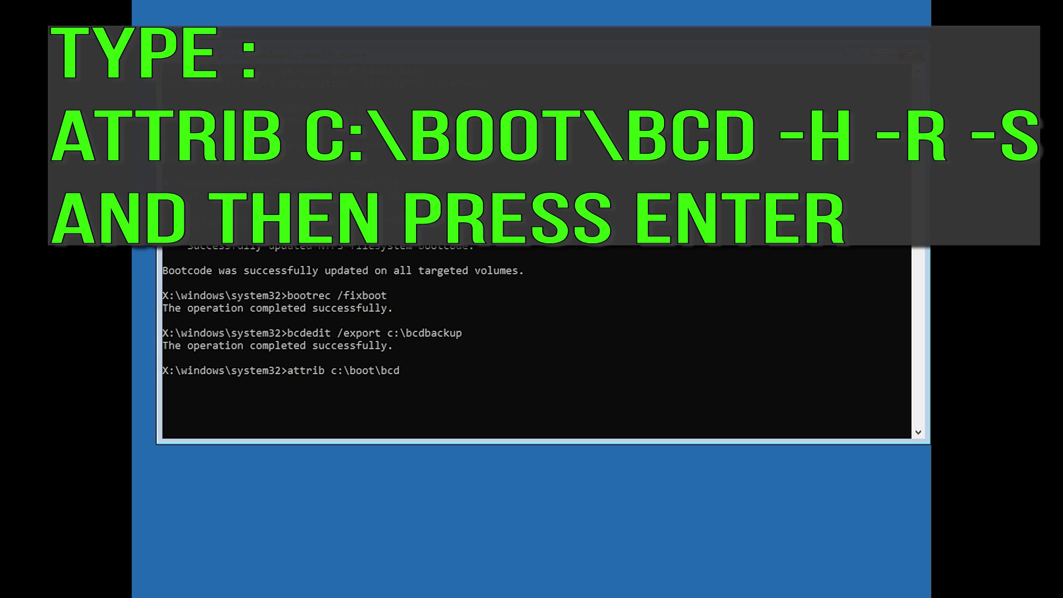
type(" -h -r -s")
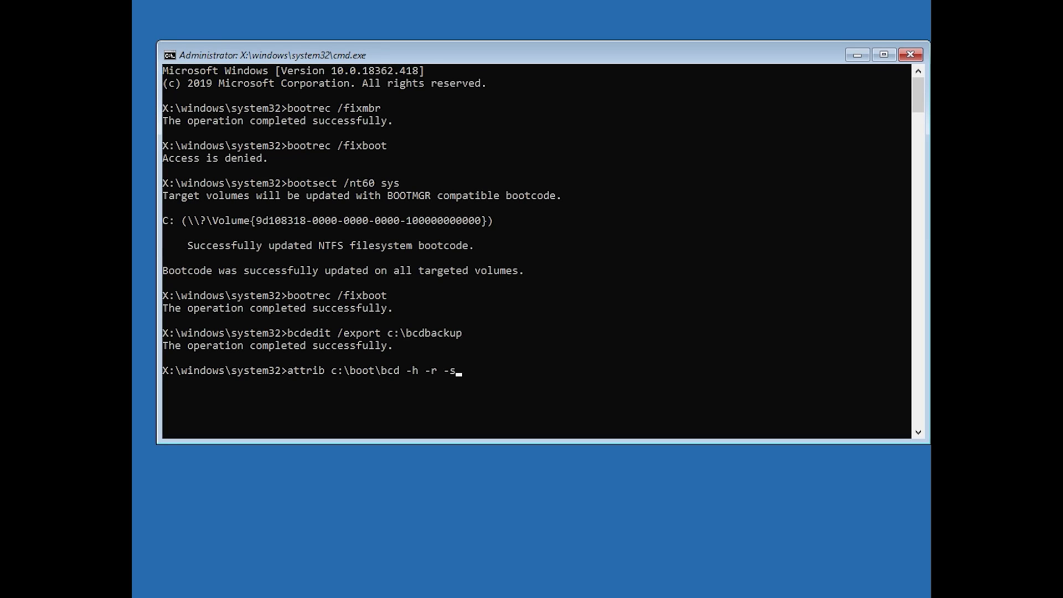
key("Return")
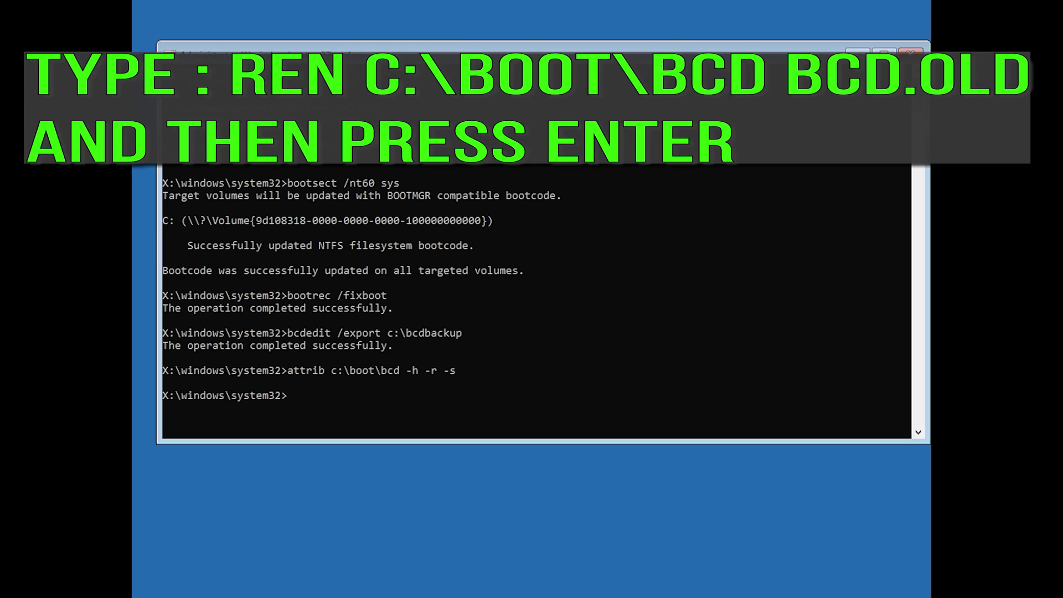
Step: Rename the file c:\boot\bcd to bcd.old with the ren command
type("ren")
type(" c:")
type("\boo")
type("t")
type("\\b")
type("cd")
type(" bcd")
type(".old")
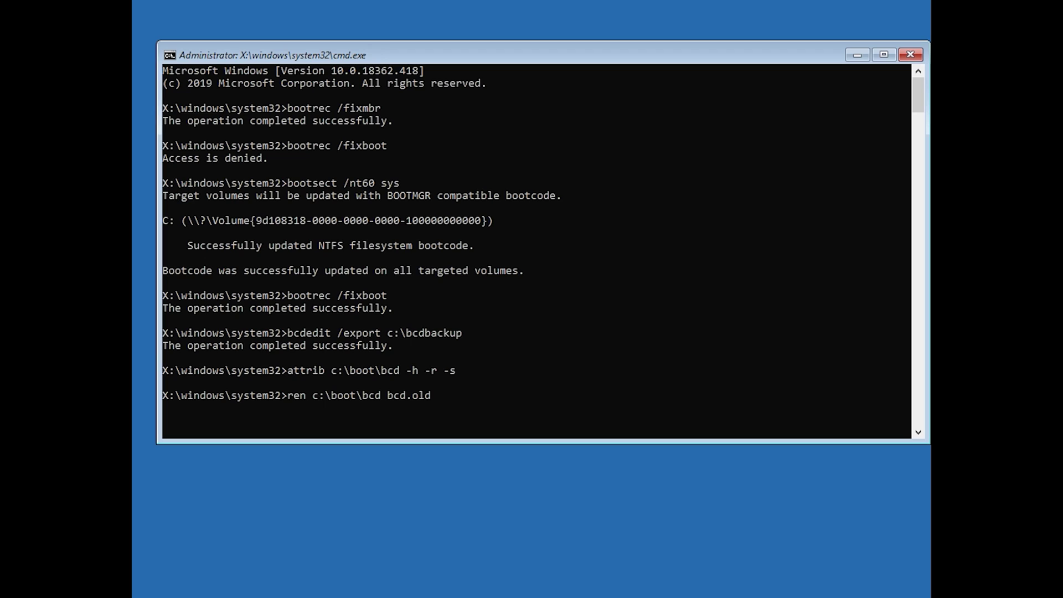
key("Return")
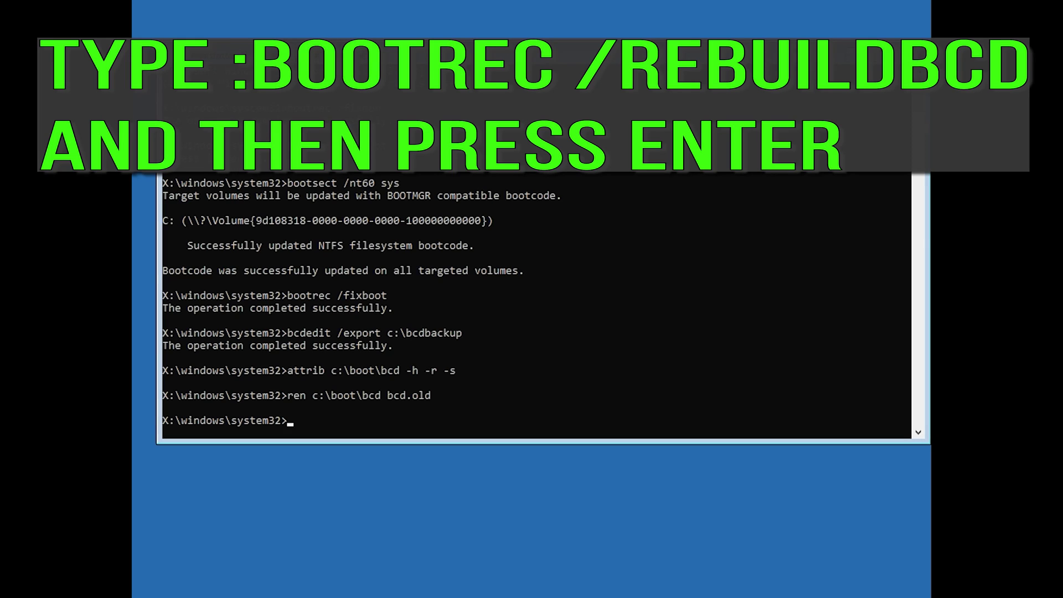
Step: Rebuild the boot configuration data with bootrec /rebuildbcd and answer y to add the found Windows installation to the boot list
type("bootrec /rebuildbcd")
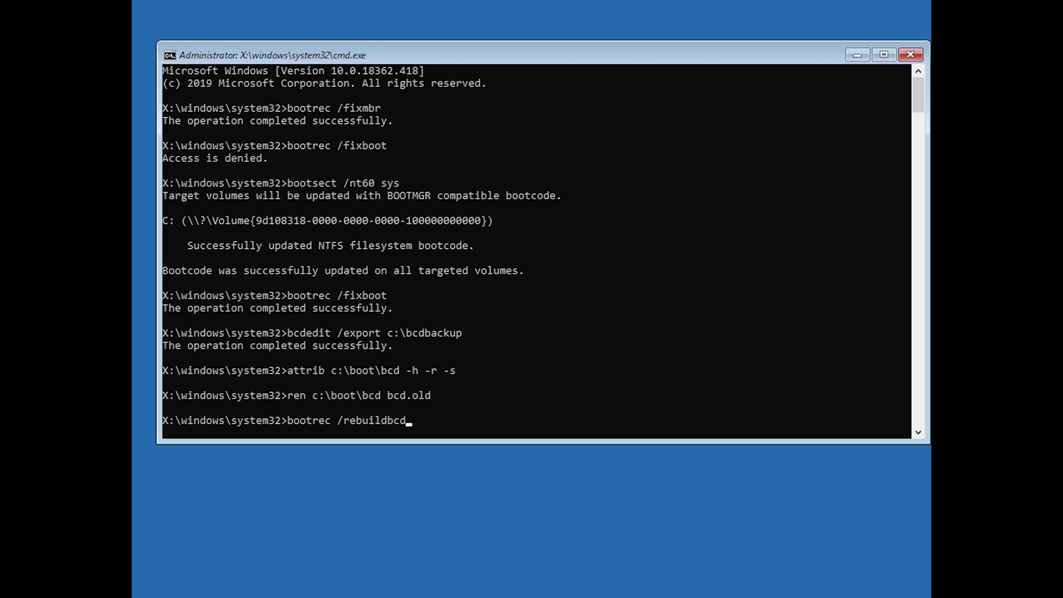
key("Return")
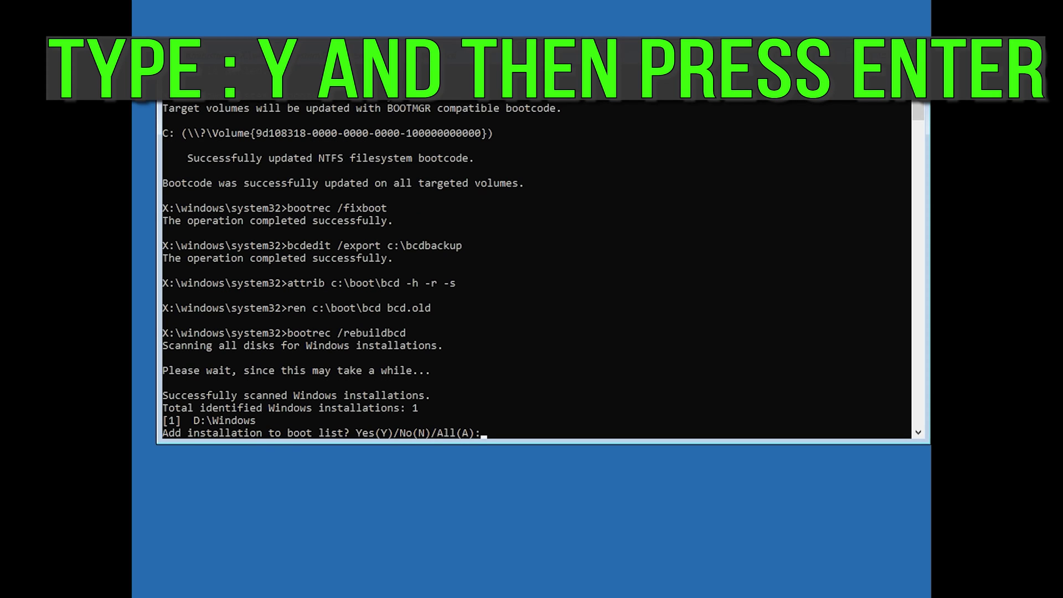
type("y")
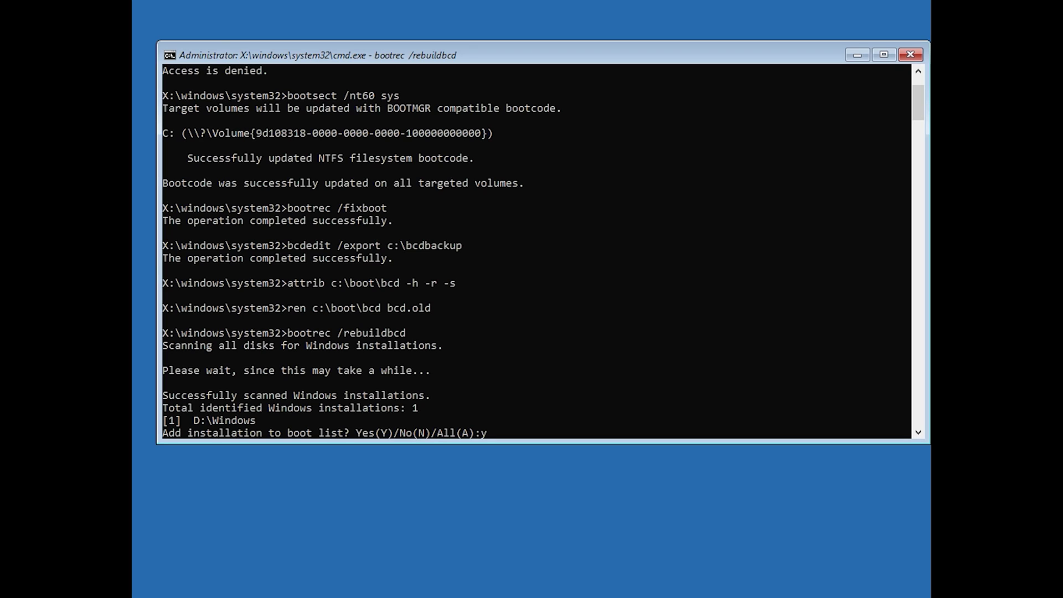
key("Return")
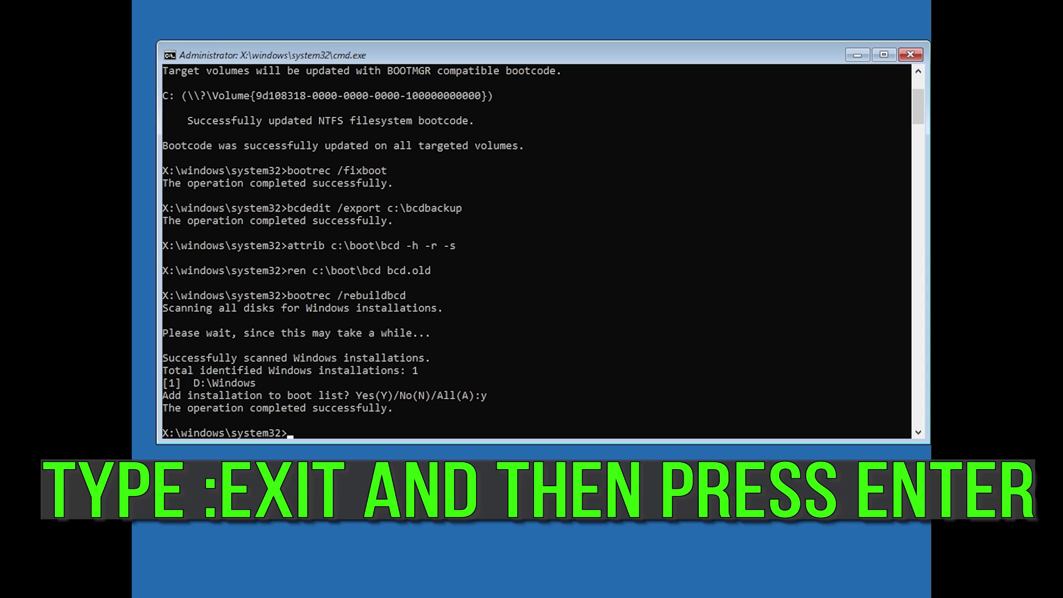
Step: Exit the command prompt and continue to Windows 10 Pro from the recovery options
type("exit")
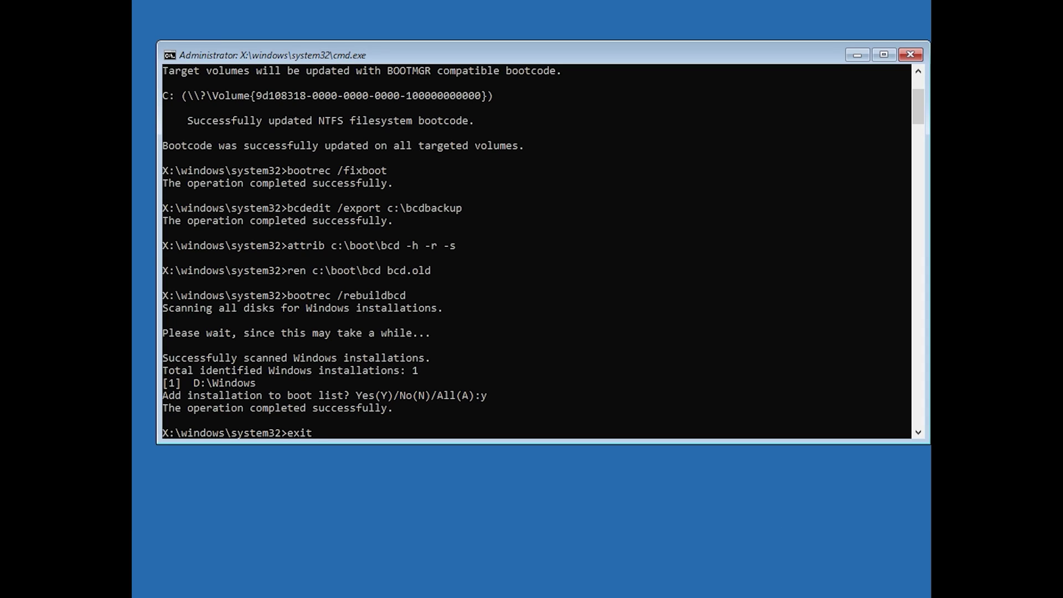
key("Return")
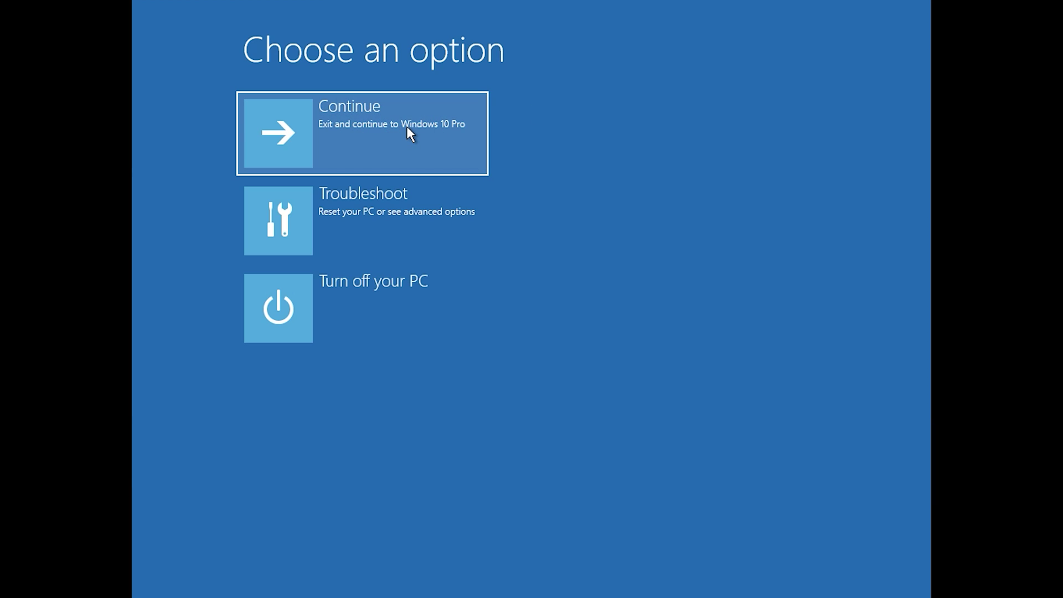
left_click(407, 127)
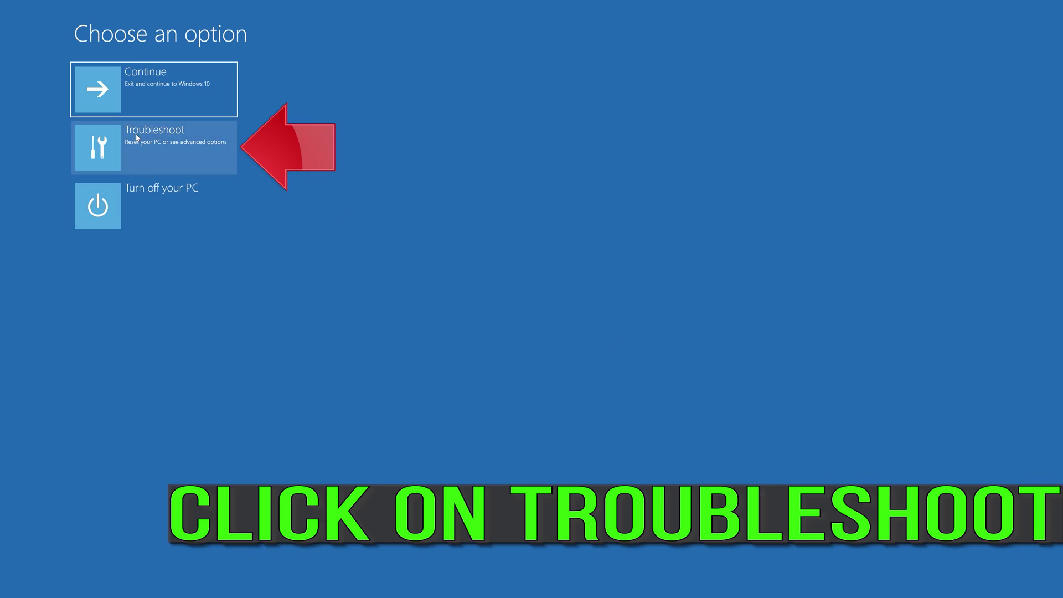
Step: Start System Restore from the advanced troubleshooting options and continue with the listed account, leaving its password blank
left_click(157, 155)
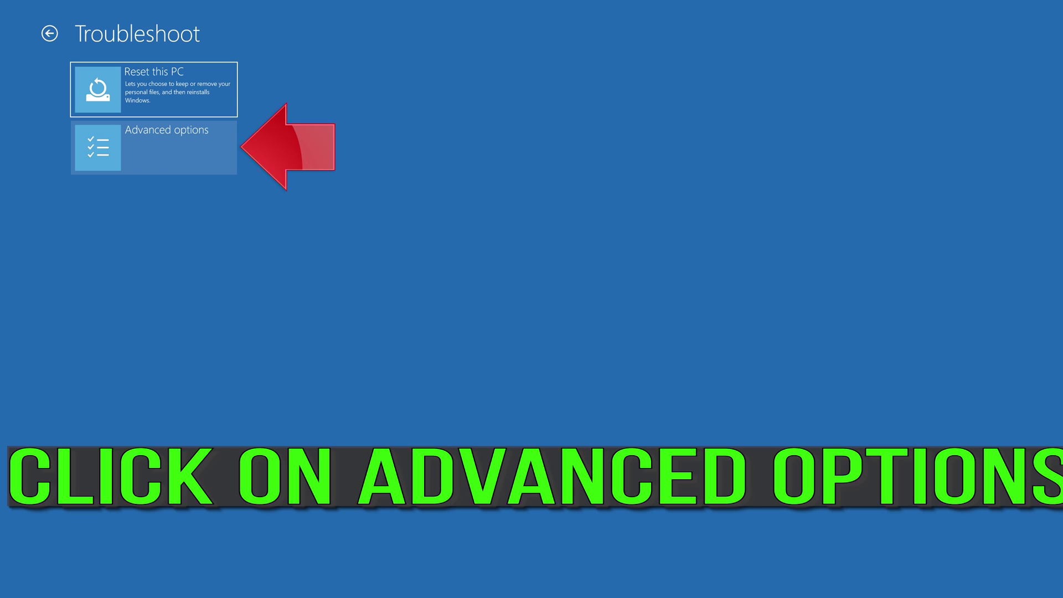
left_click(167, 157)
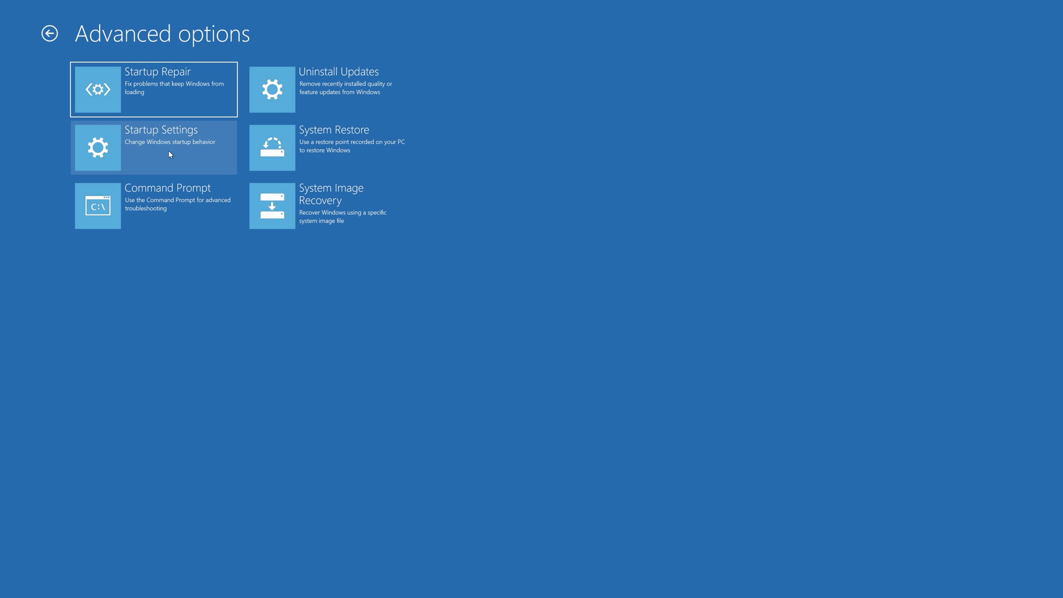
left_click(349, 162)
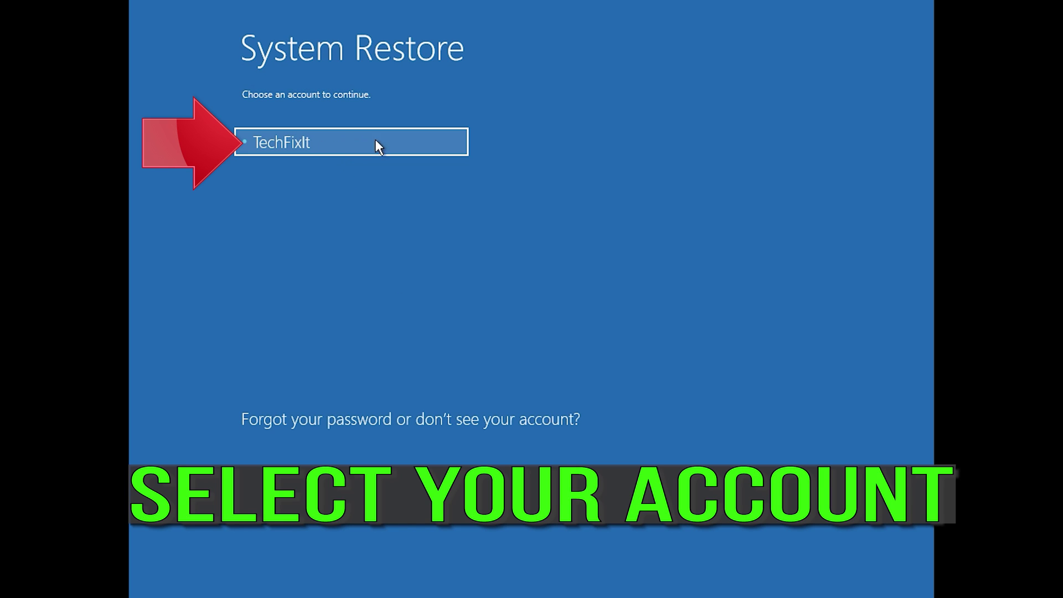
left_click(362, 141)
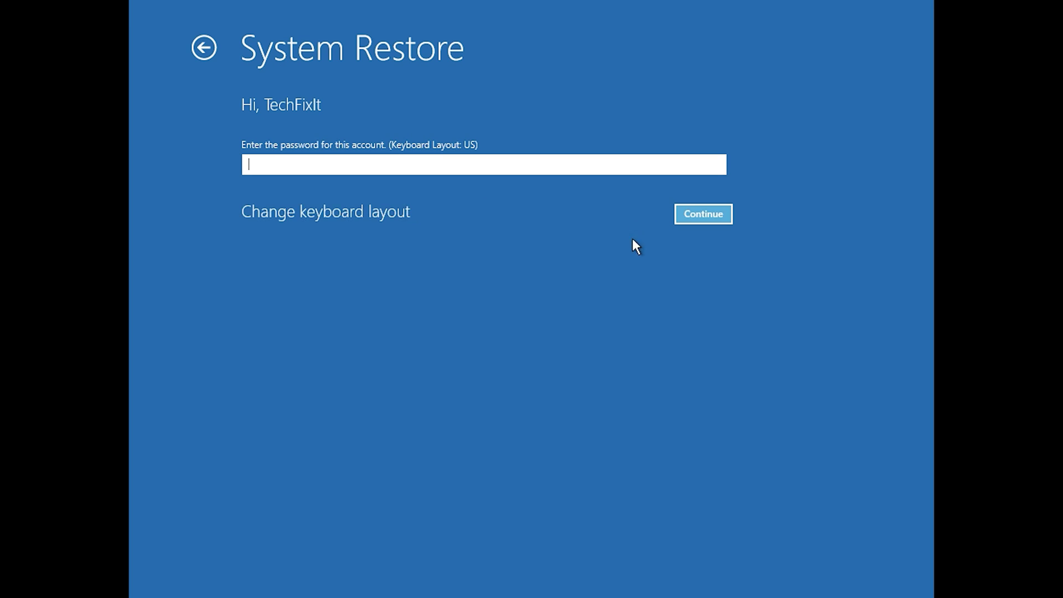
left_click(691, 217)
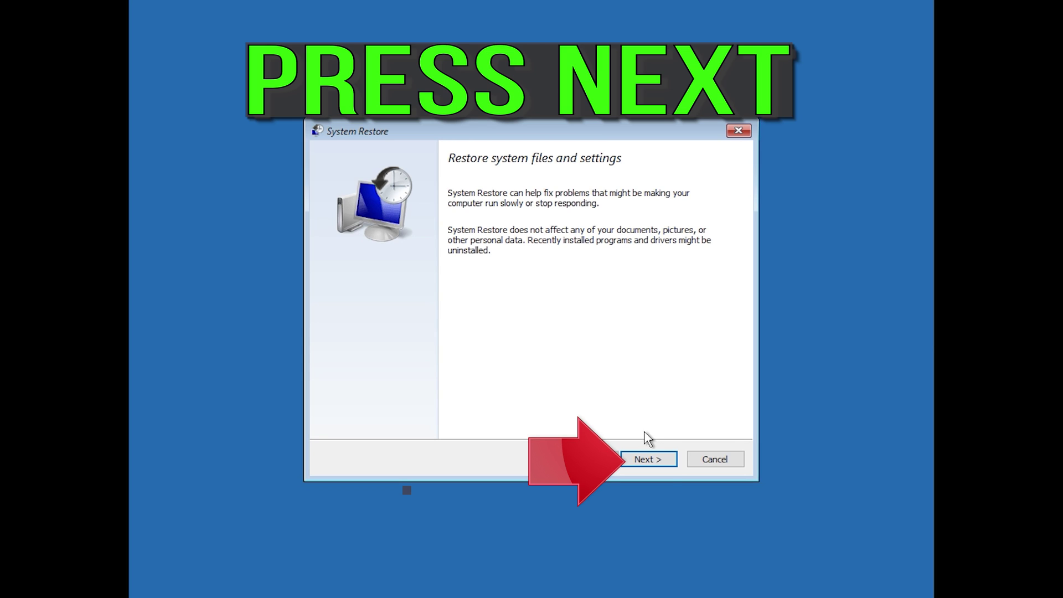
Step: Restore the system to the manual restore point of 1/10/2020 12:21:42 AM, confirm the restore, and restart the computer
left_click(648, 460)
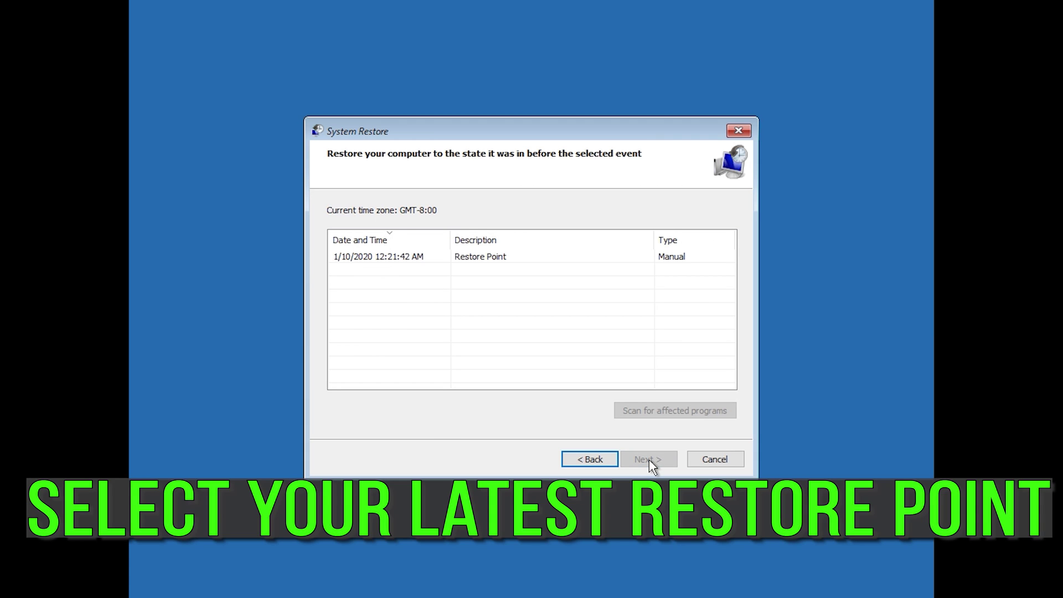
left_click(381, 258)
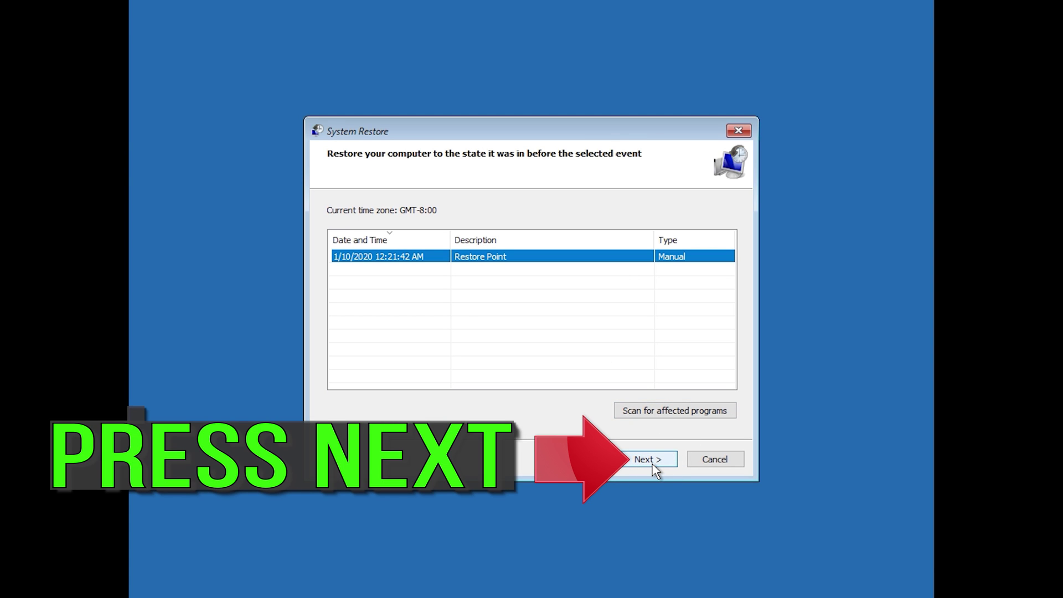
left_click(653, 464)
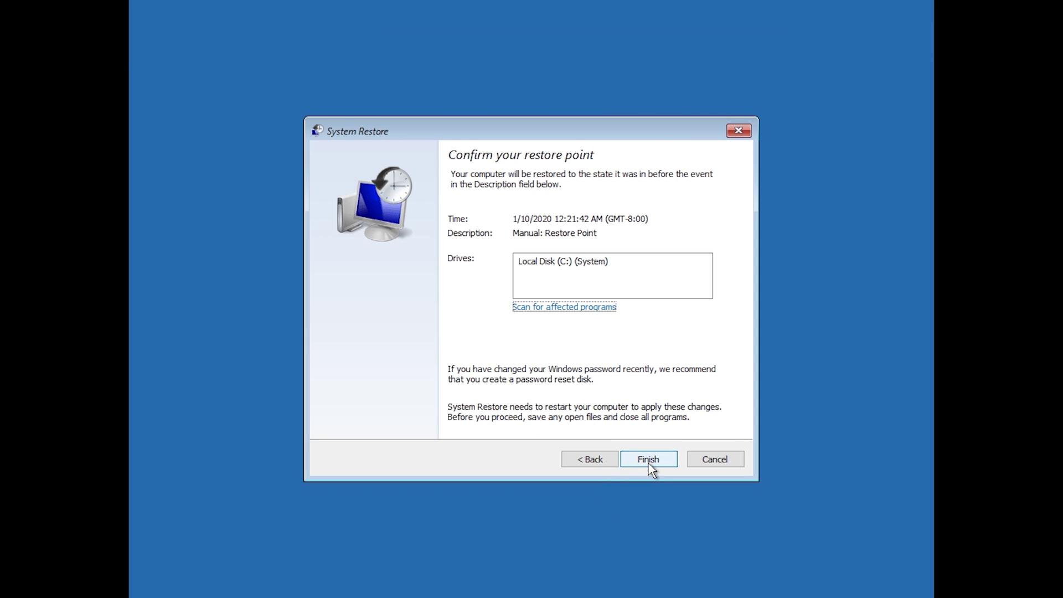
left_click(650, 464)
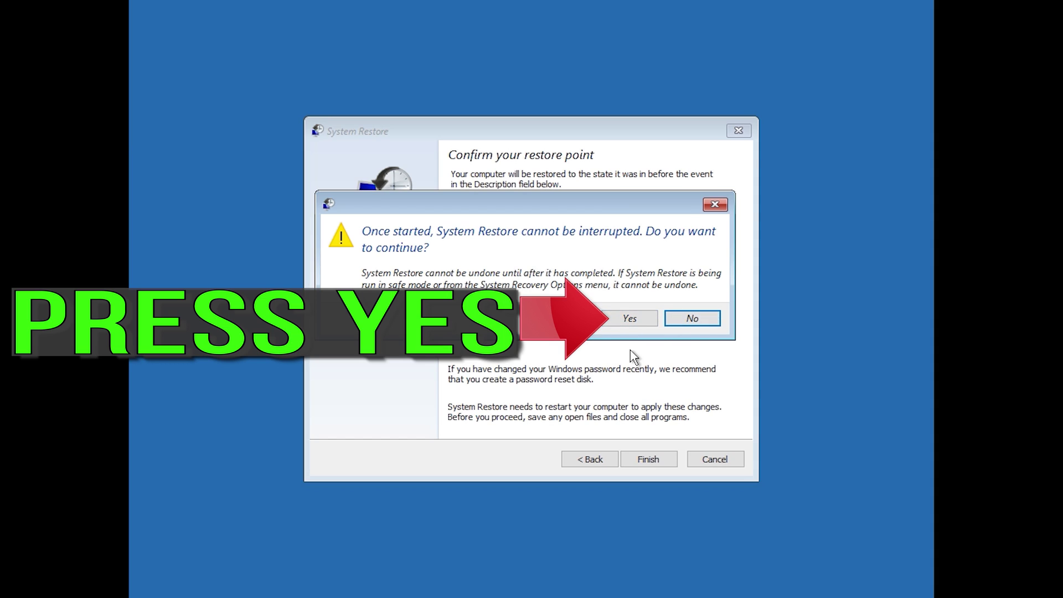
left_click(628, 322)
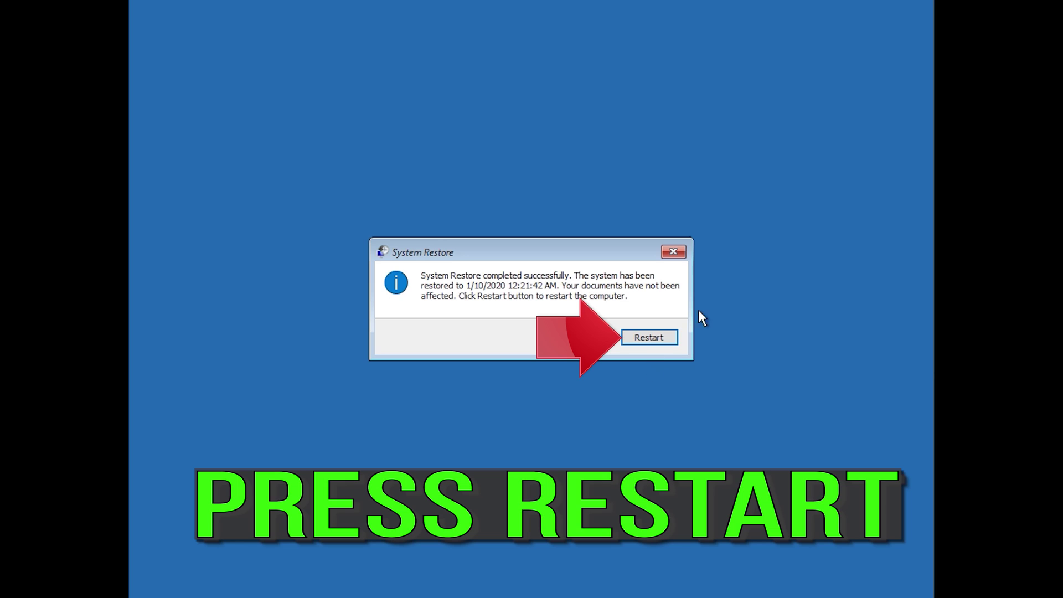
left_click(640, 342)
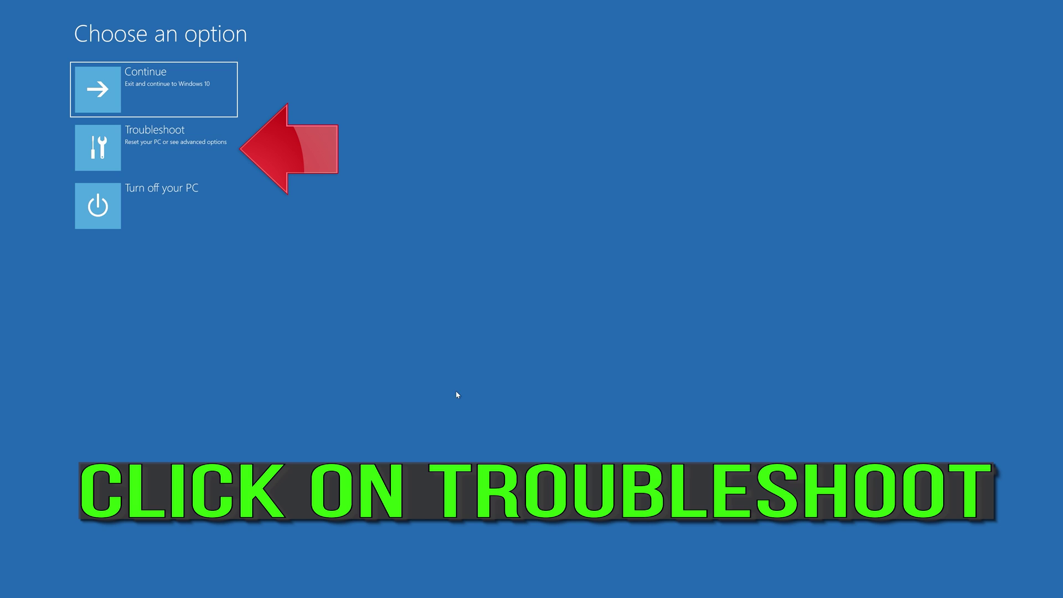
Step: Start Reset this PC from the troubleshooting options and choose to keep the personal files
left_click(176, 148)
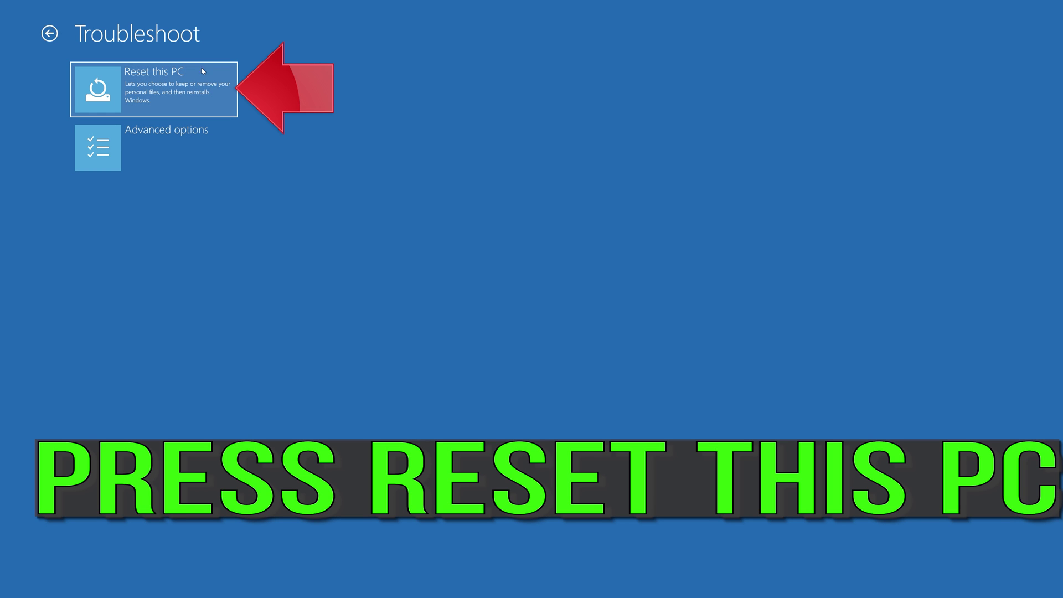
left_click(180, 92)
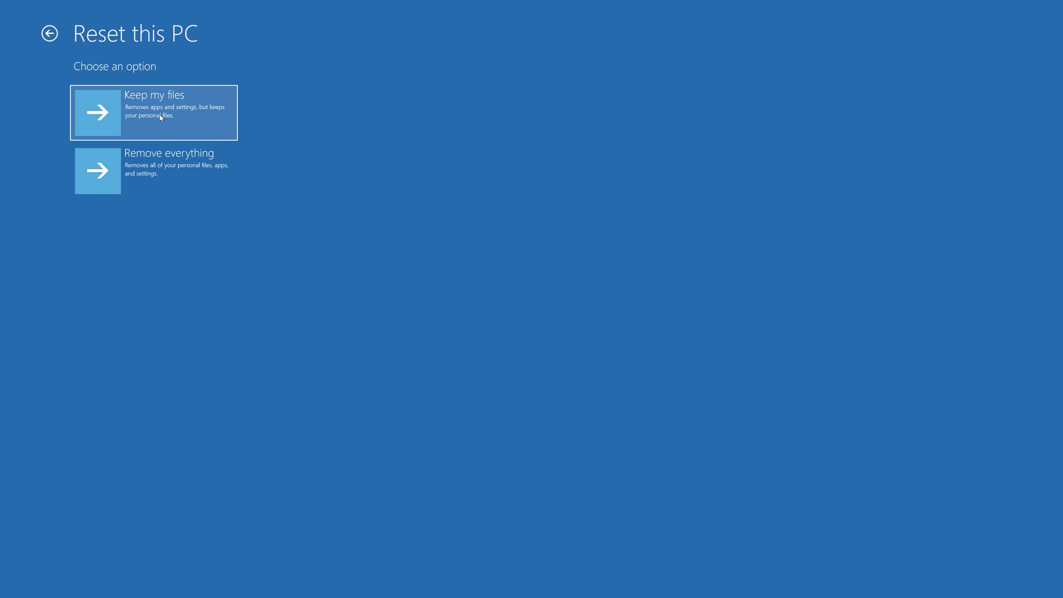
left_click(160, 117)
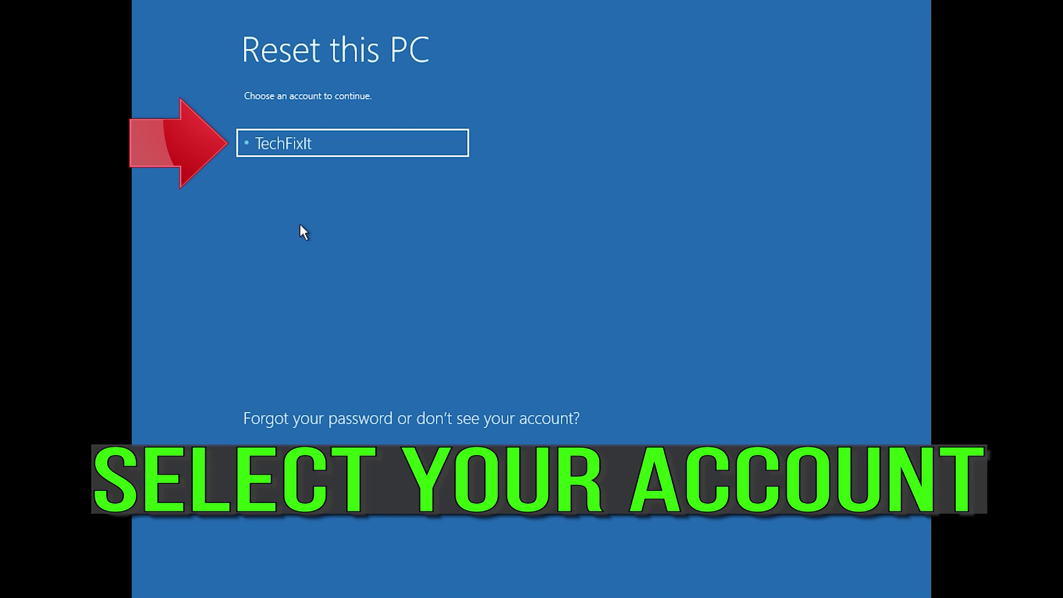
Step: Continue with the listed account, leaving its password blank, and start the PC reset
left_click(397, 139)
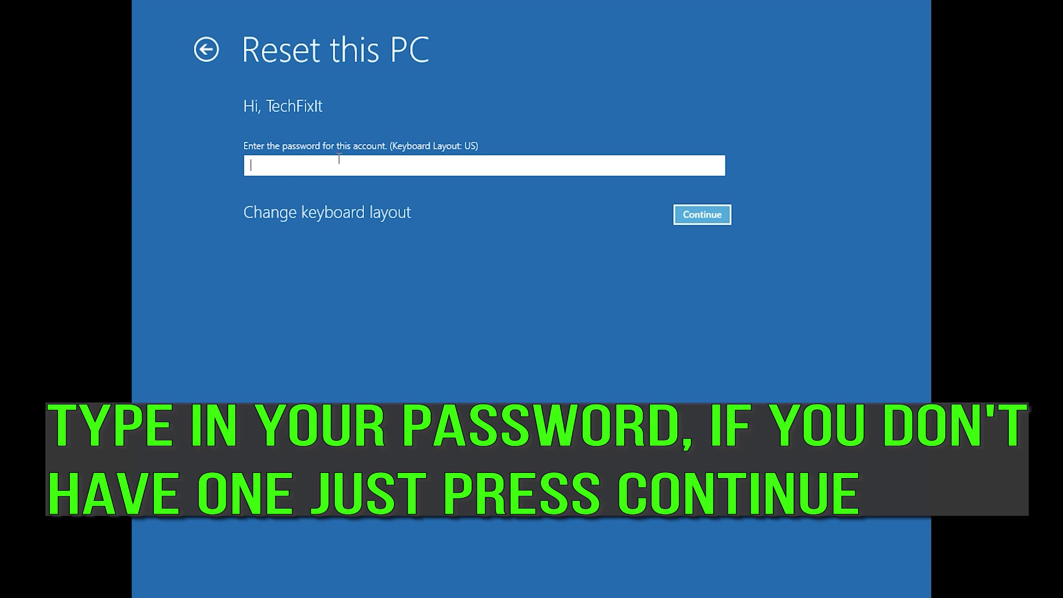
left_click(702, 214)
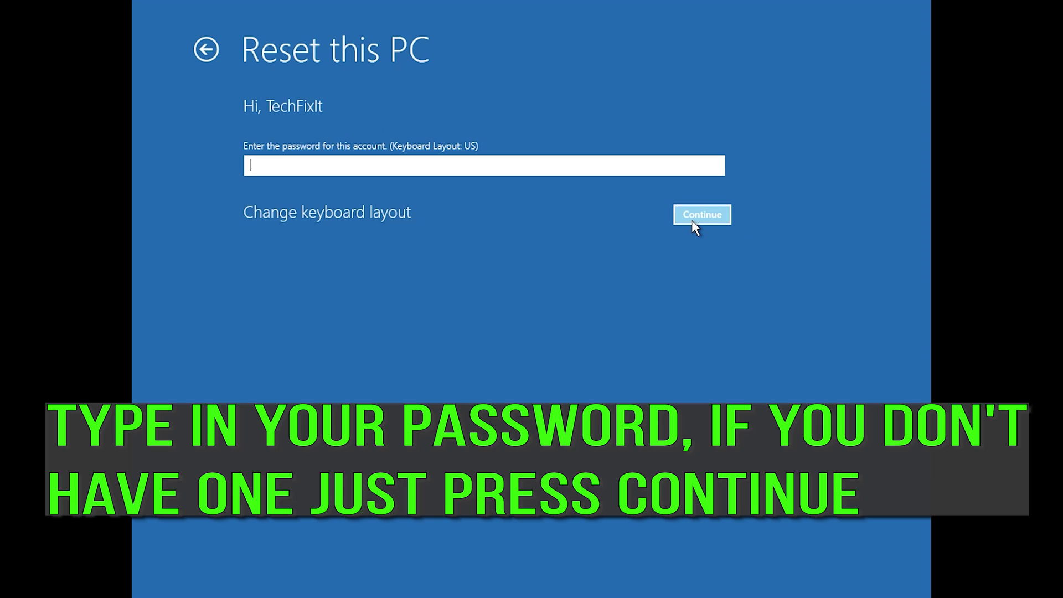
left_click(692, 220)
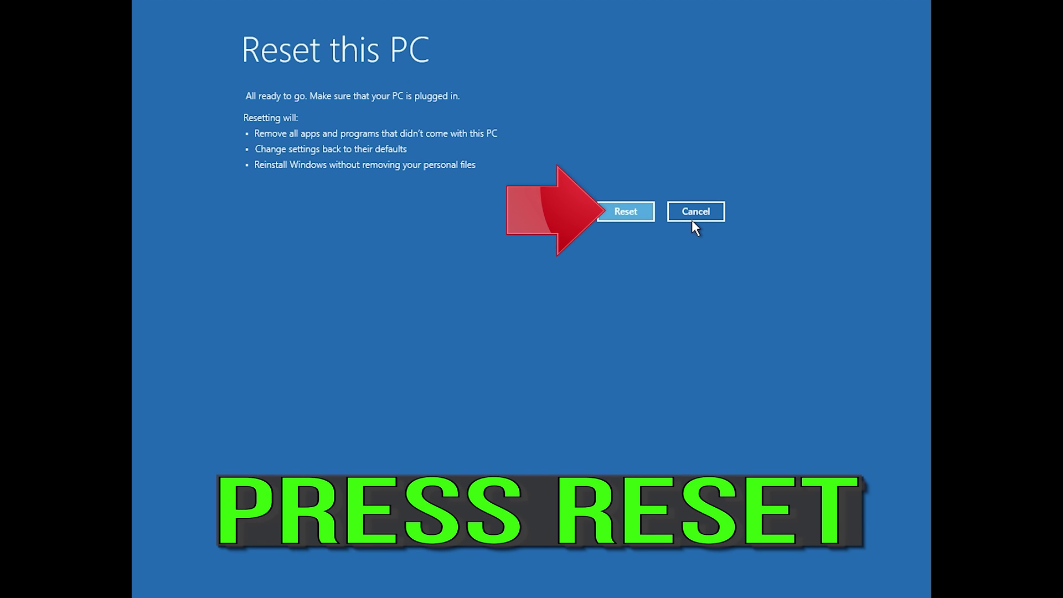
left_click(632, 215)
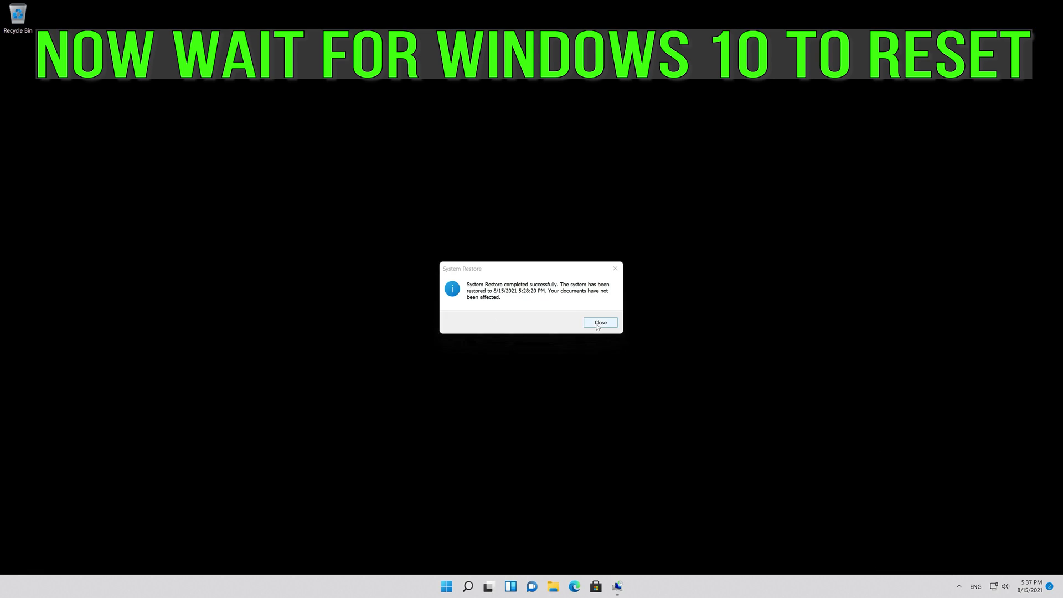
Step: Dismiss the System Restore notice, then start Command Prompt from the advanced troubleshooting options and choose the listed account
left_click(597, 325)
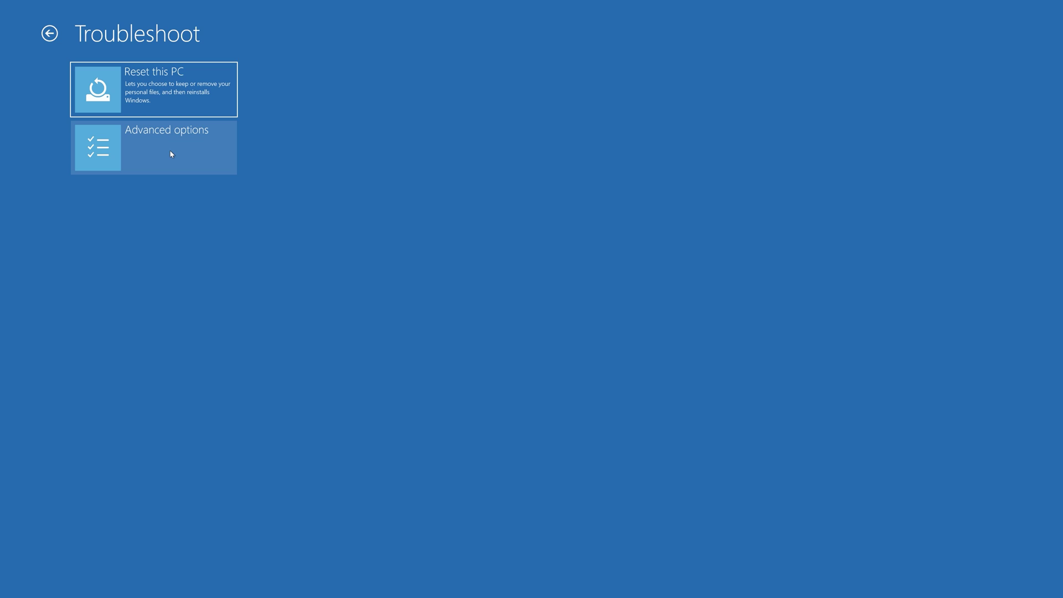
left_click(172, 154)
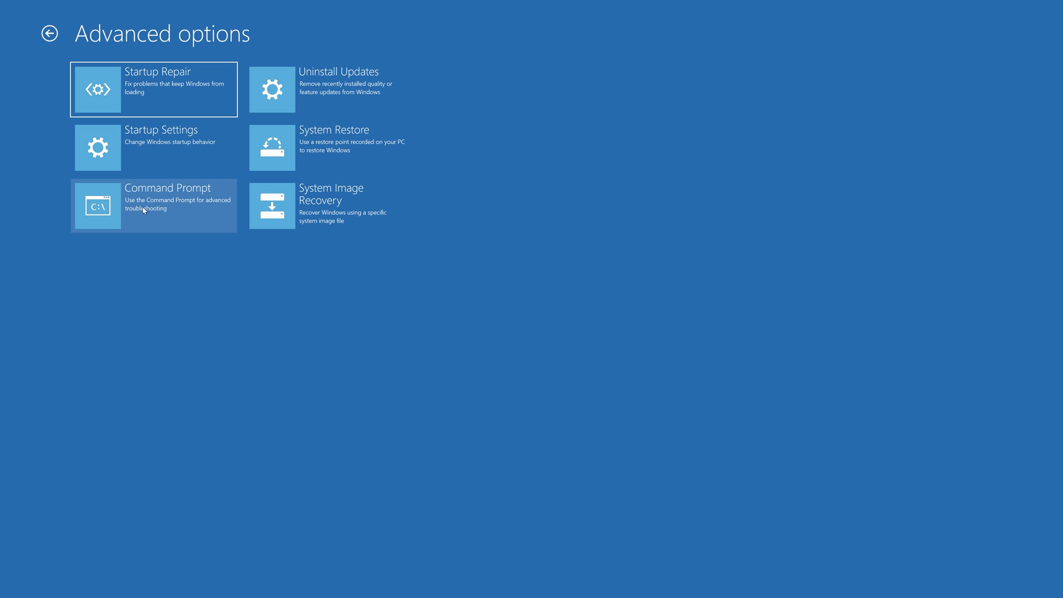
left_click(200, 212)
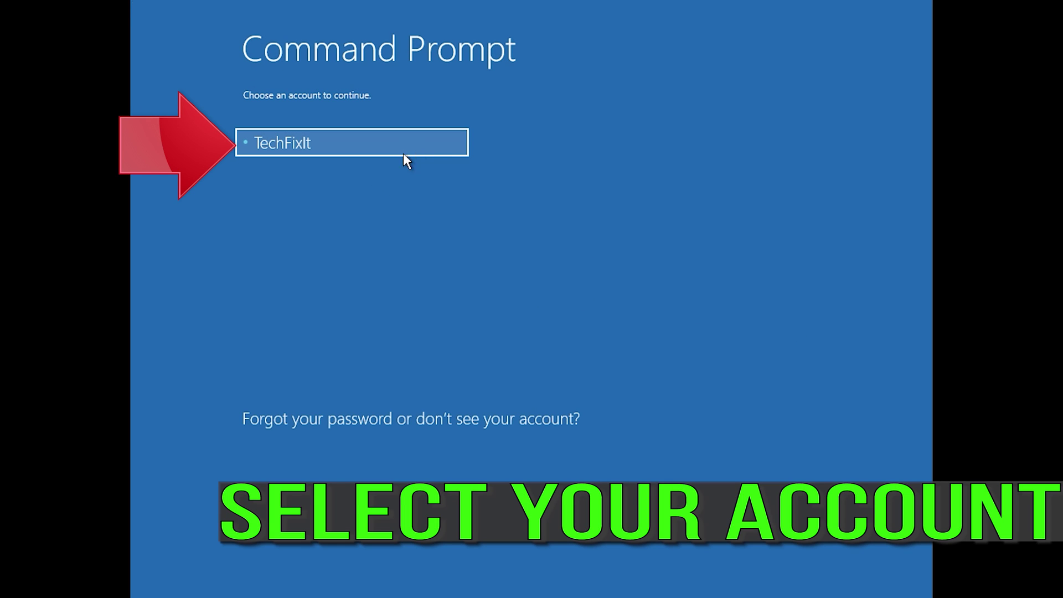
left_click(427, 153)
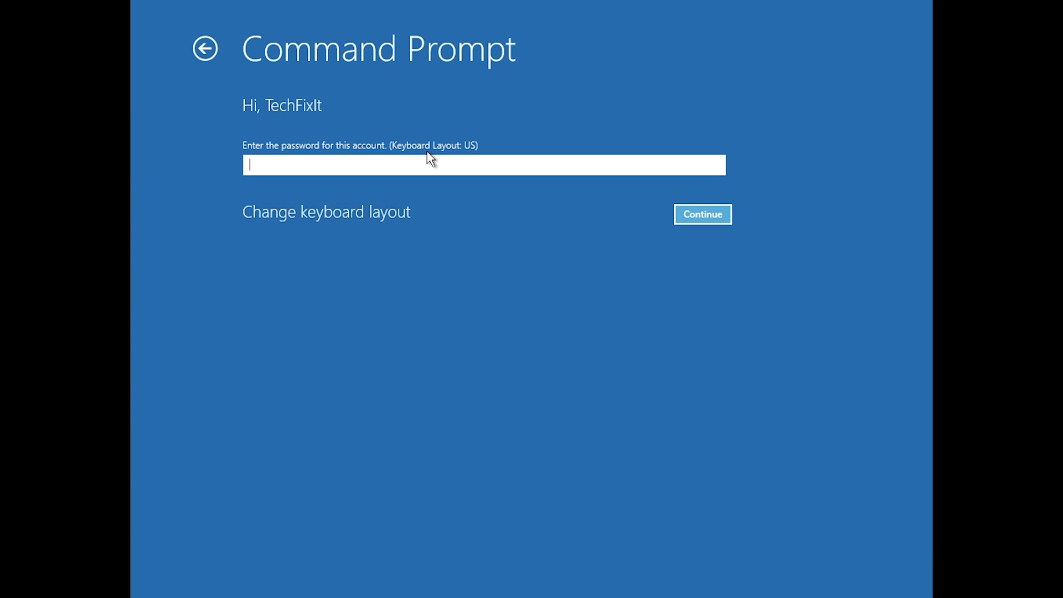
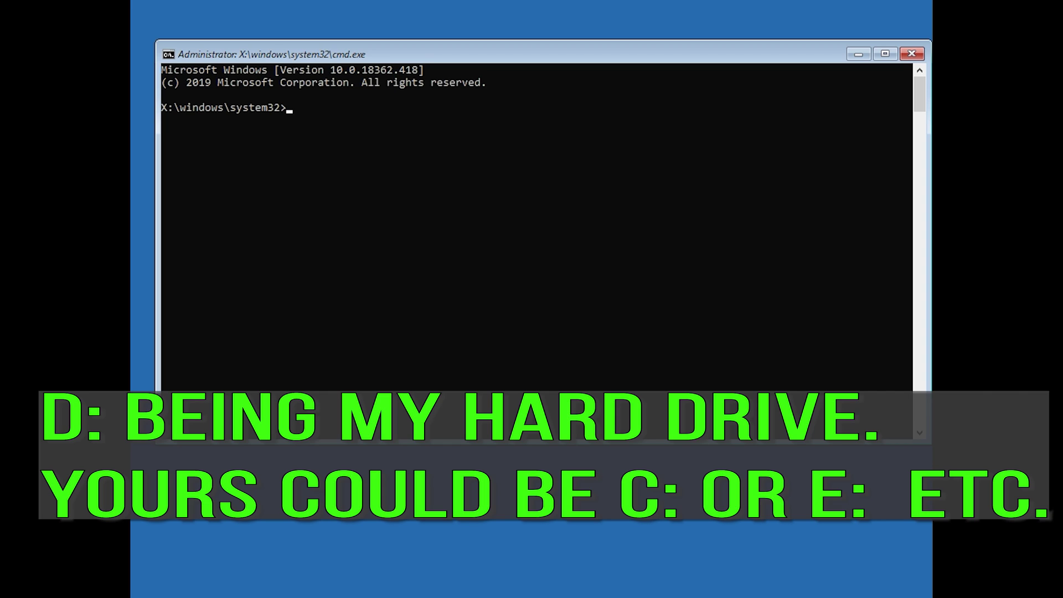
Step: Check and repair drive C with chkdsk /f c: and exit the command prompt
type("chkdsk")
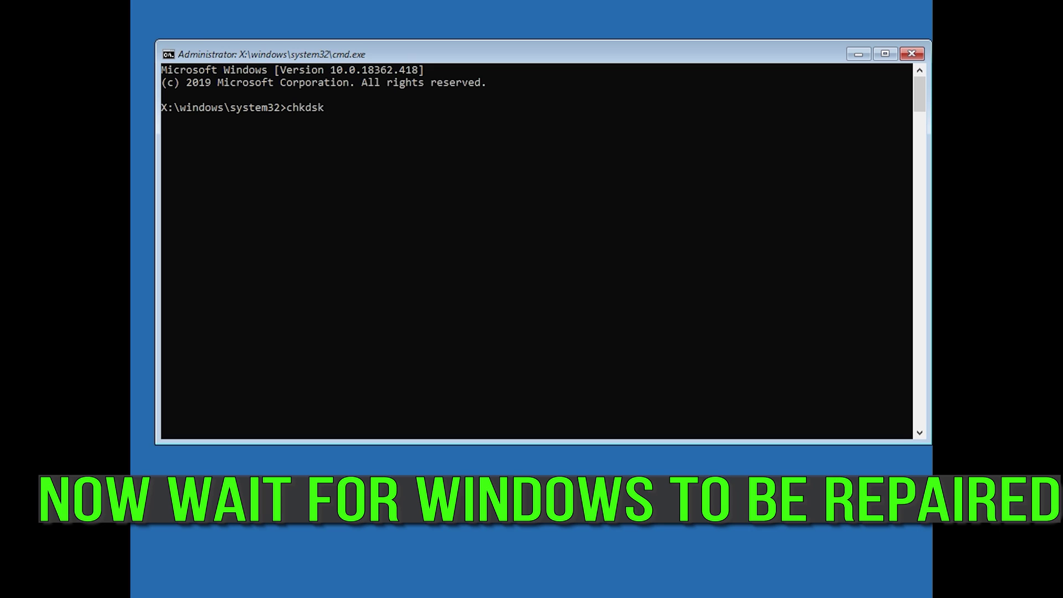
type("/f c:")
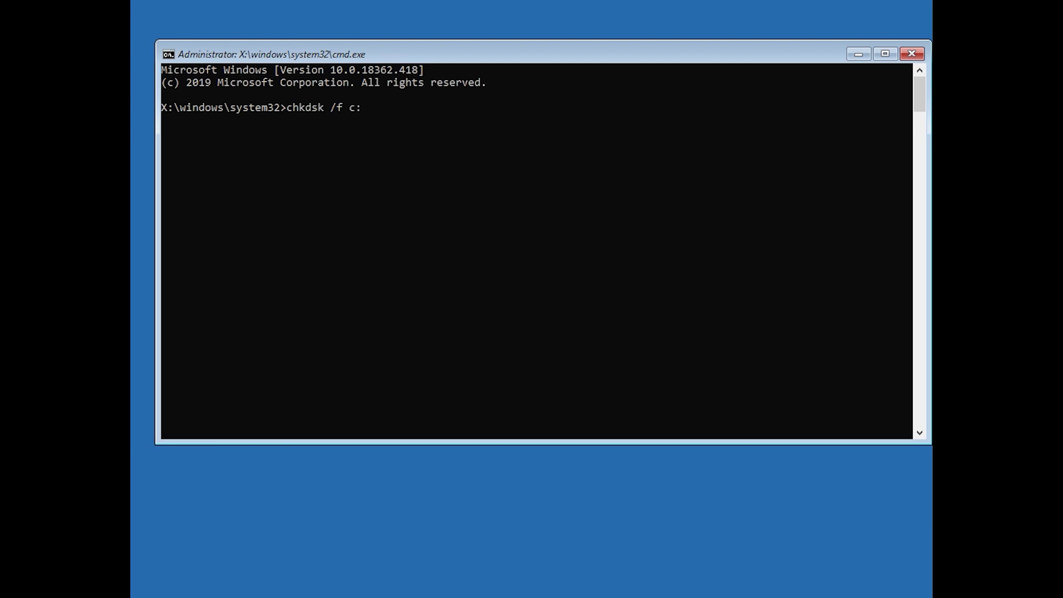
key("Return")
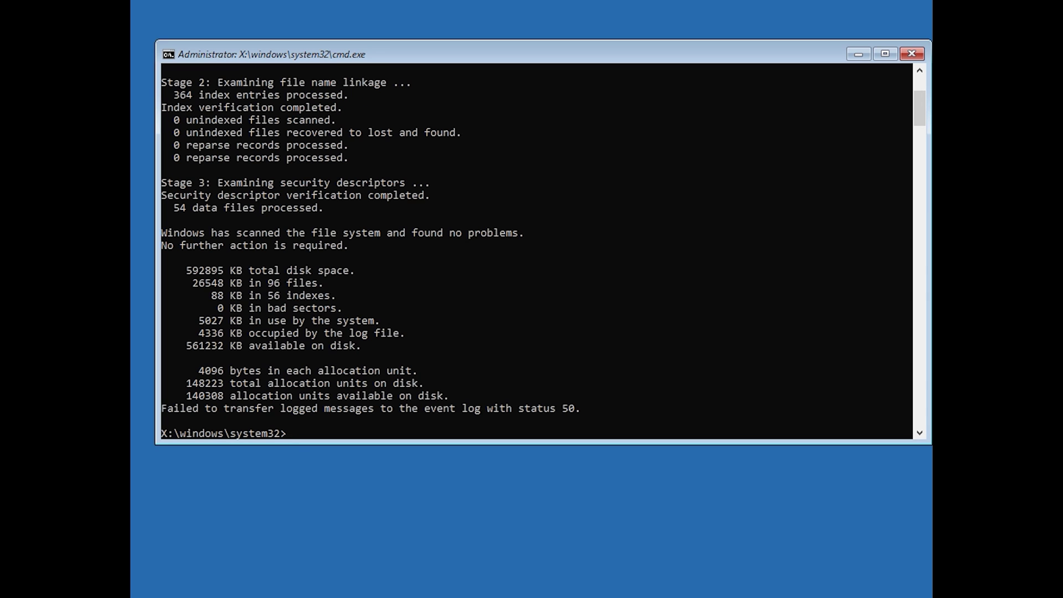
type("exit")
key("Return")
Step: Check and repair drive D from a new command prompt with chkdsk /f d:
left_click(301, 245)
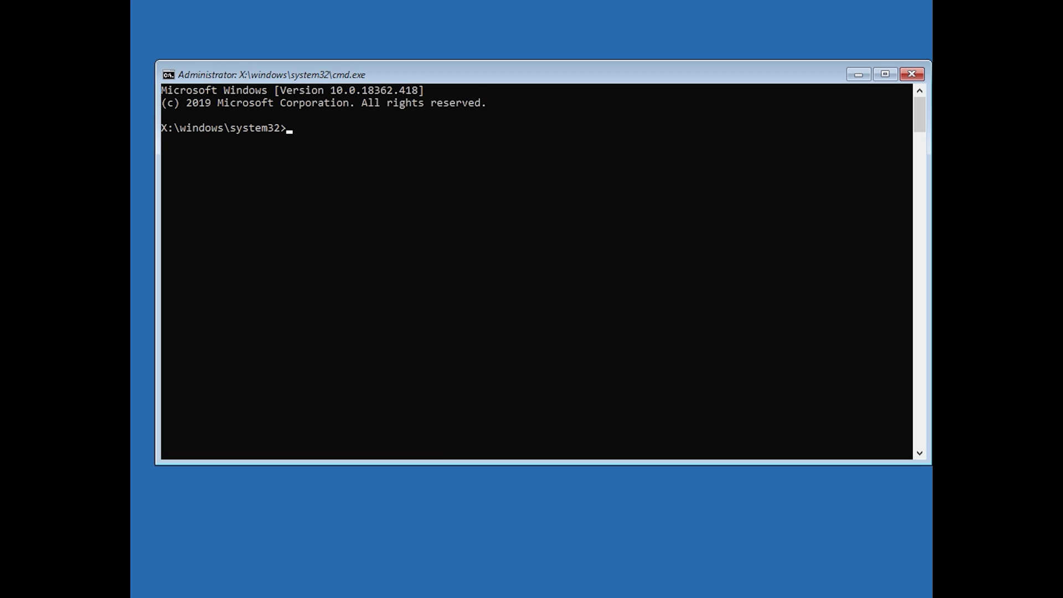
type("chckdsk")
key("BackSpace")
key("BackSpace")
key("BackSpace")
key("BackSpace")
key("BackSpace")
key("BackSpace")
key("BackSpace")
type("chkdsk /f d:")
key("Return")
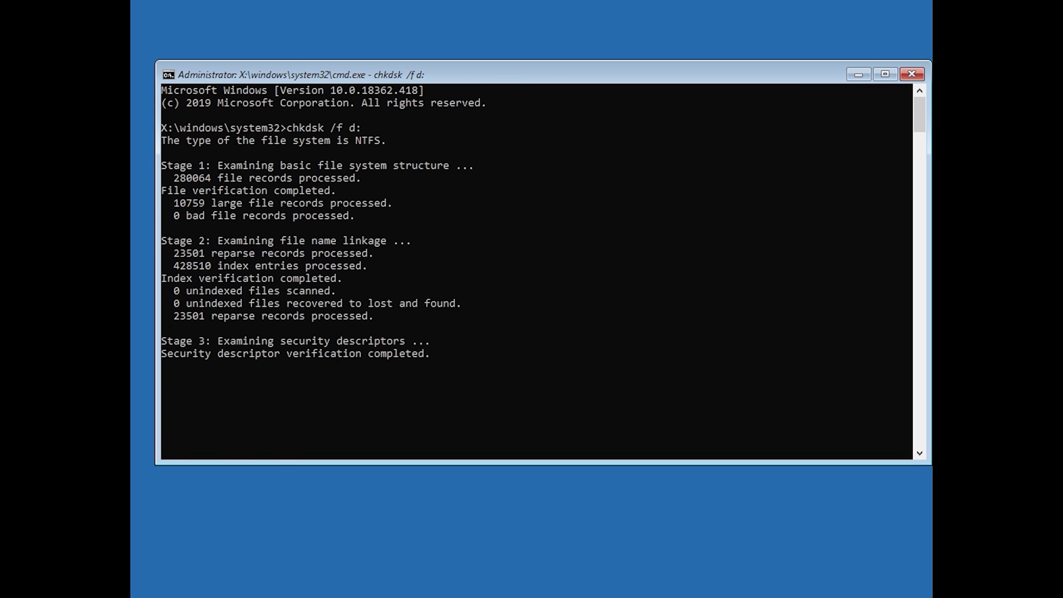
Step: Exit the command prompt and restart the PC into Advanced startup from the Windows recovery settings
type("exit")
key("Return")
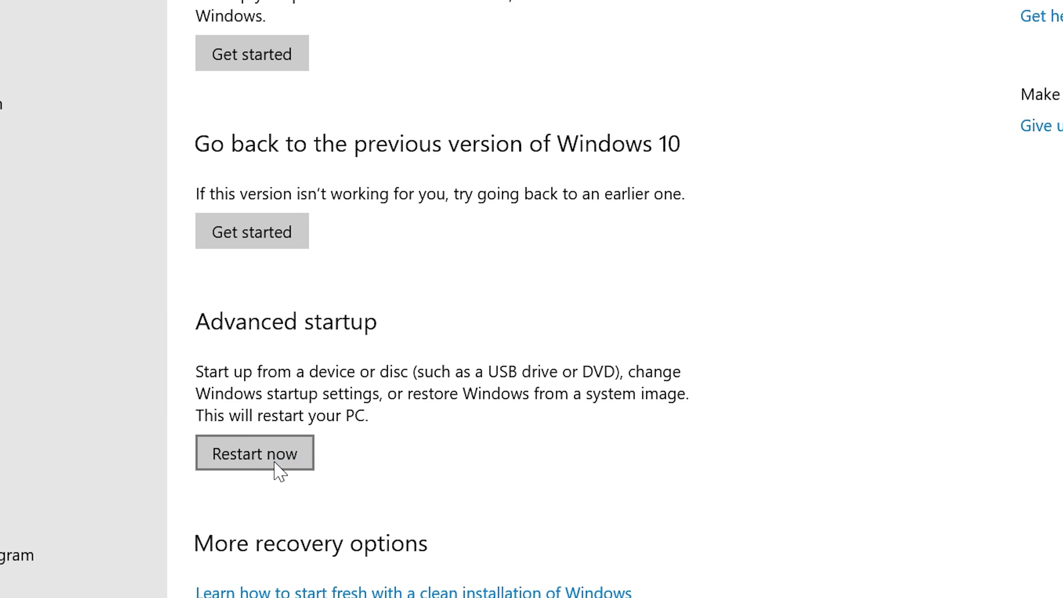
left_click(277, 464)
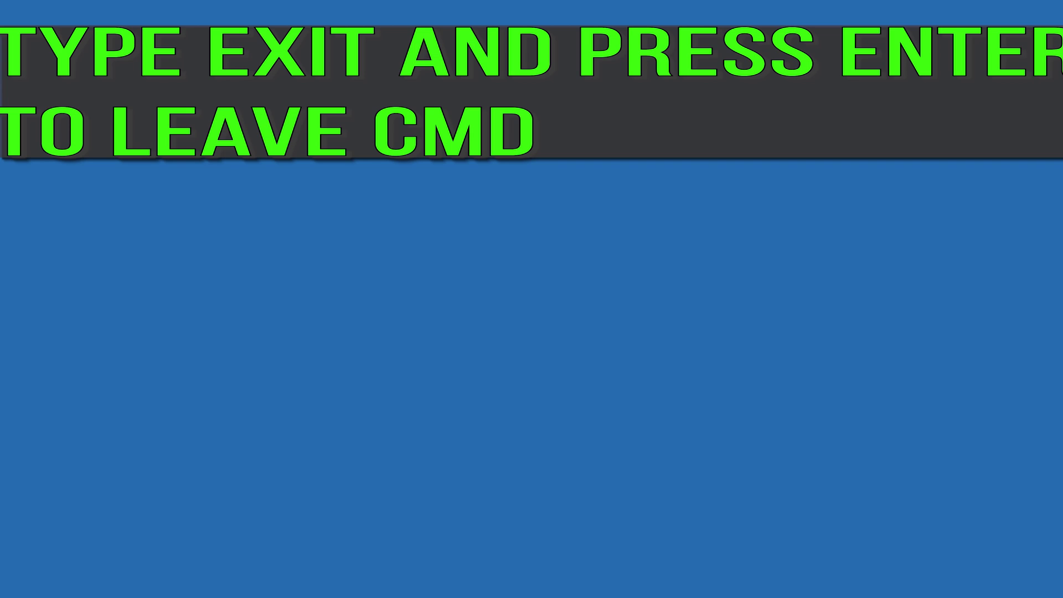